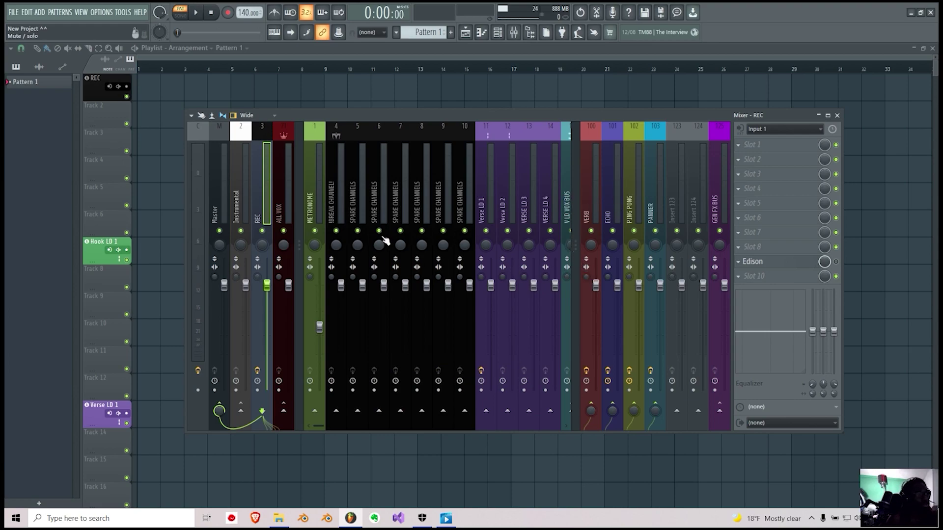
# Step: Examine the effect slots and routing of the REC track and the Verse LD 1 to 4 tracks in the mixer
pyautogui.scroll(-5, 475, 205)
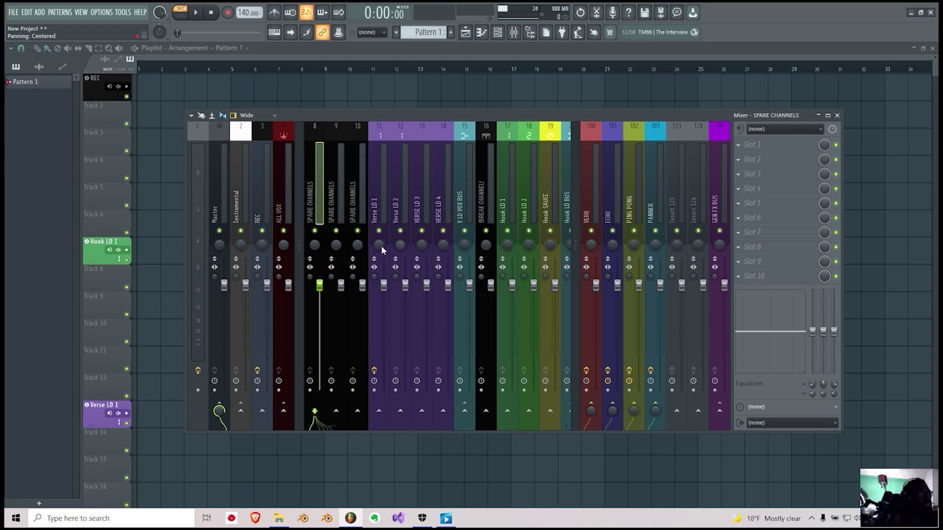
pyautogui.click(265, 212)
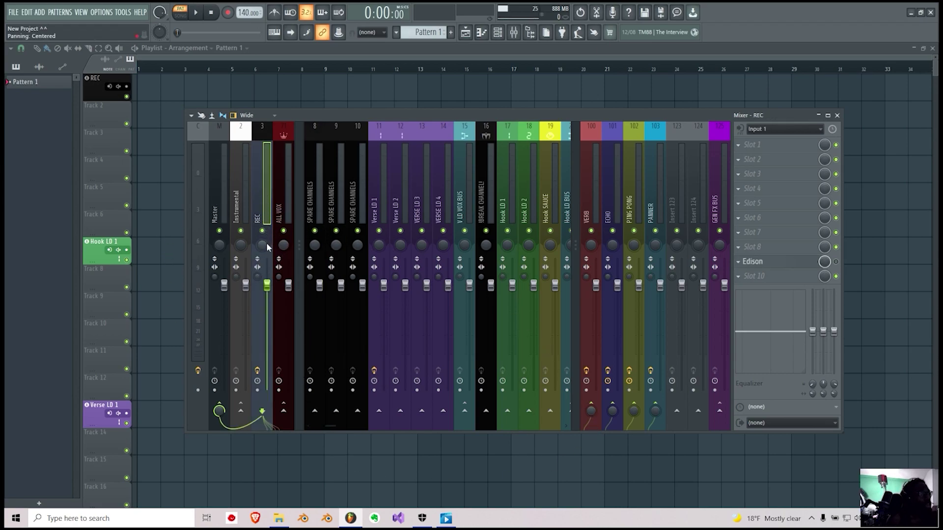
pyautogui.click(381, 197)
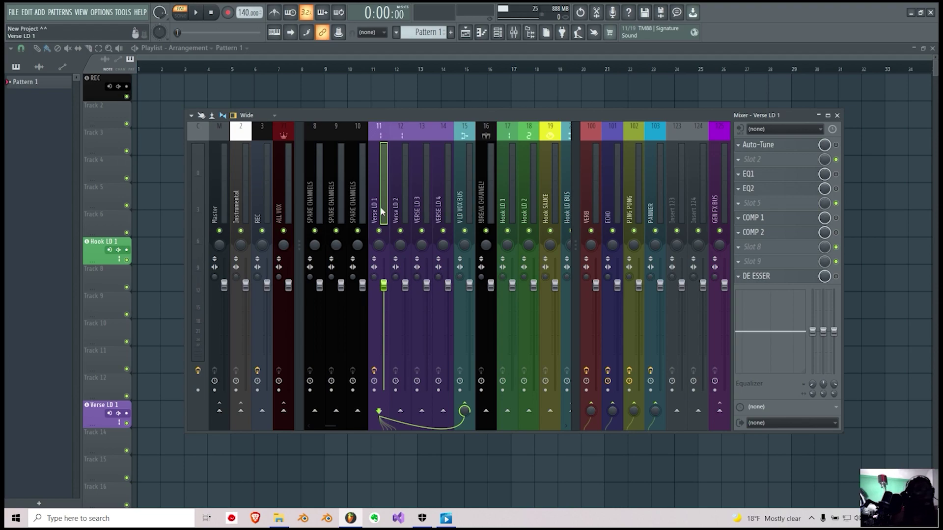
pyautogui.press('Right')
pyautogui.press('Right')
pyautogui.press('Right')
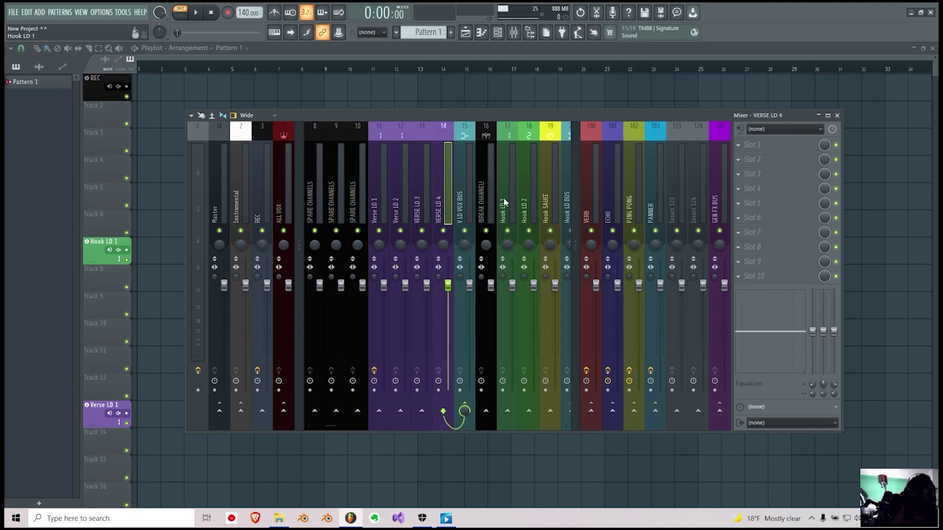
pyautogui.press('Left')
pyautogui.press('Left')
pyautogui.press('Right')
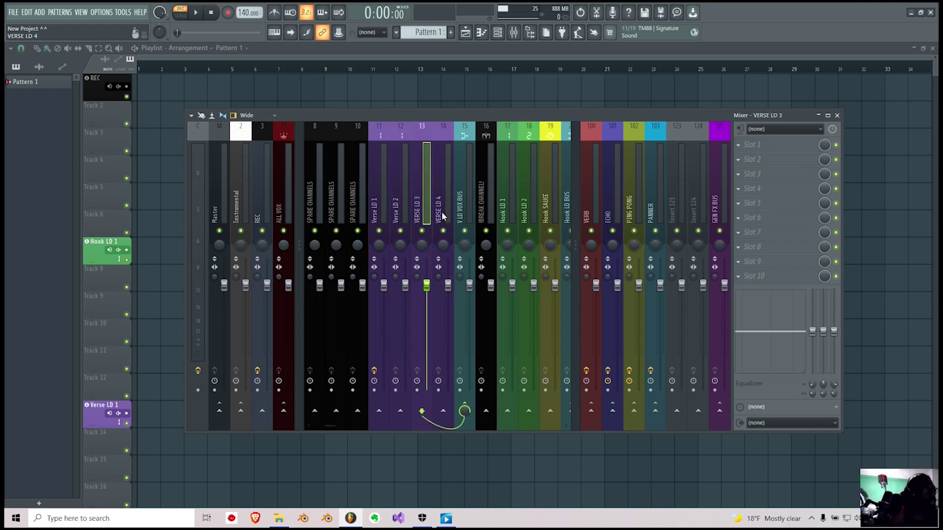
pyautogui.click(447, 213)
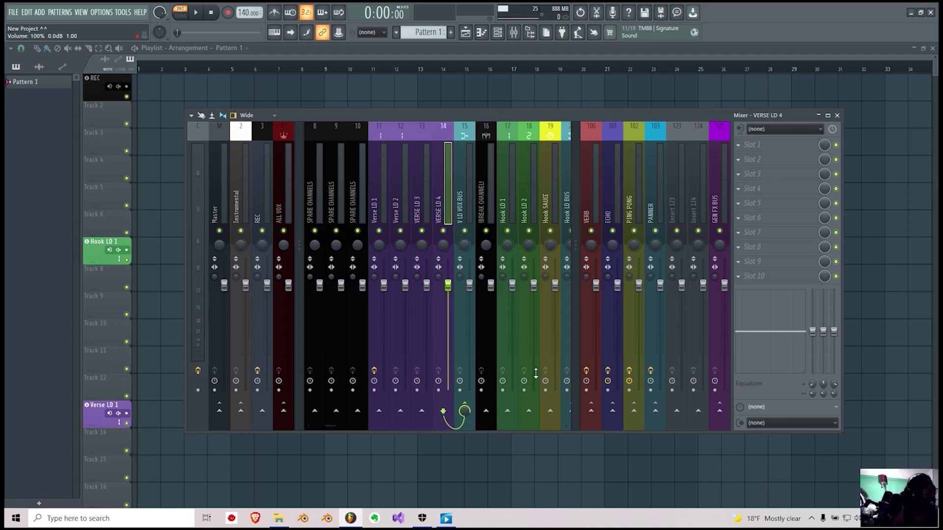
pyautogui.press('Left')
pyautogui.press('Left')
pyautogui.press('Right')
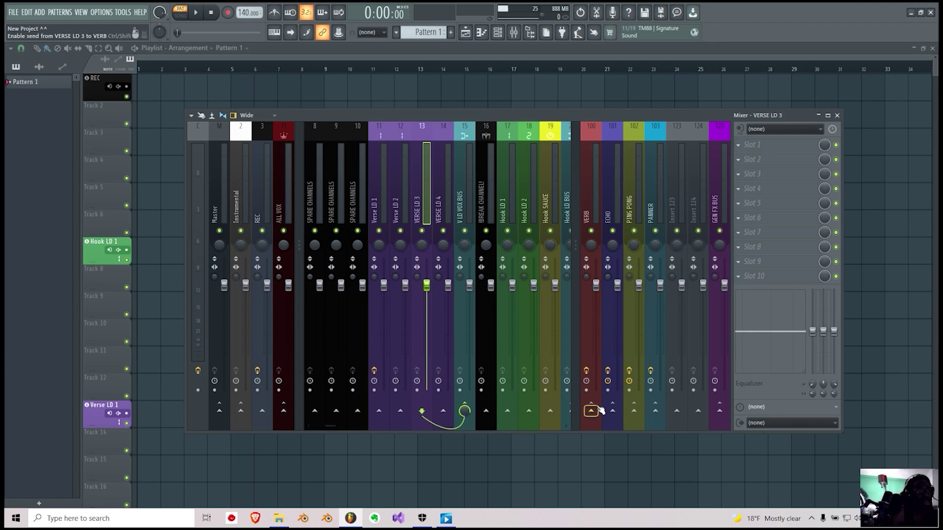
pyautogui.press('Left')
pyautogui.press('Left')
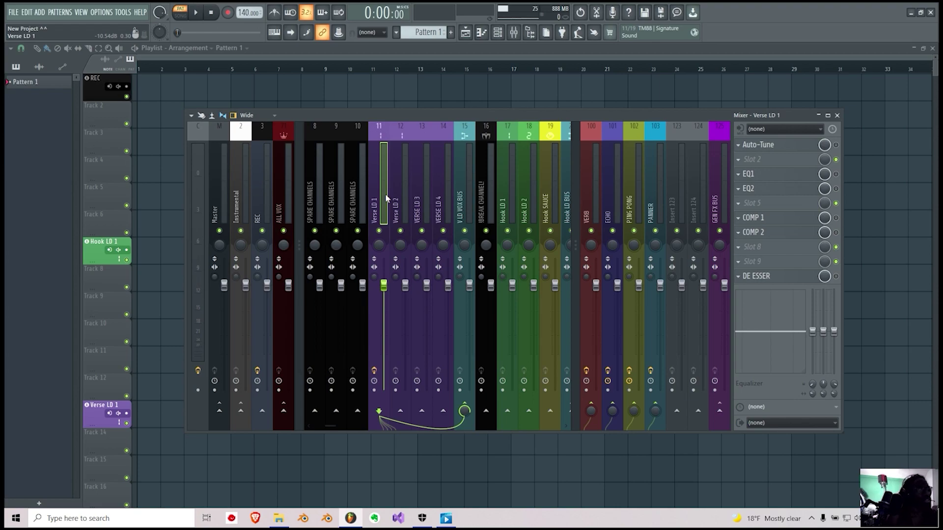
# Step: Try enabling sends from the VERSE LD 3 track to the VERB and ECHO tracks
pyautogui.click(417, 191)
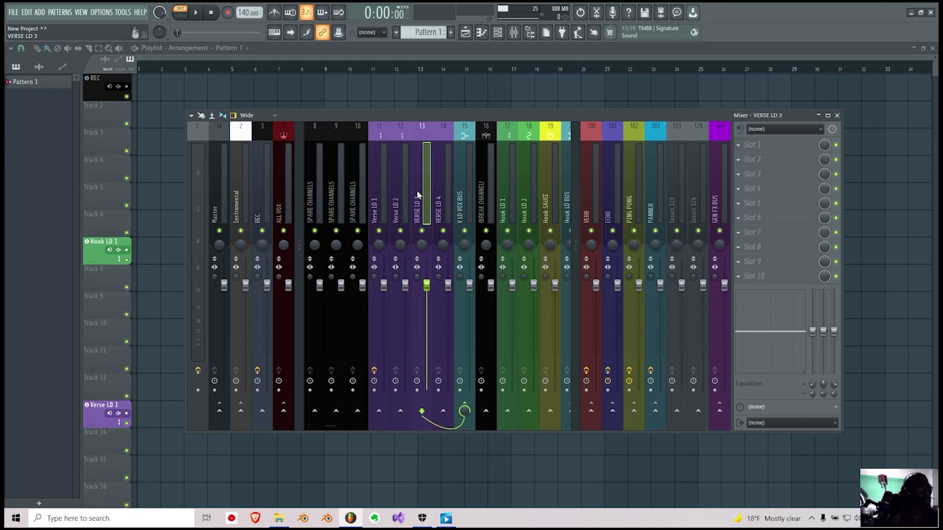
pyautogui.click(592, 412)
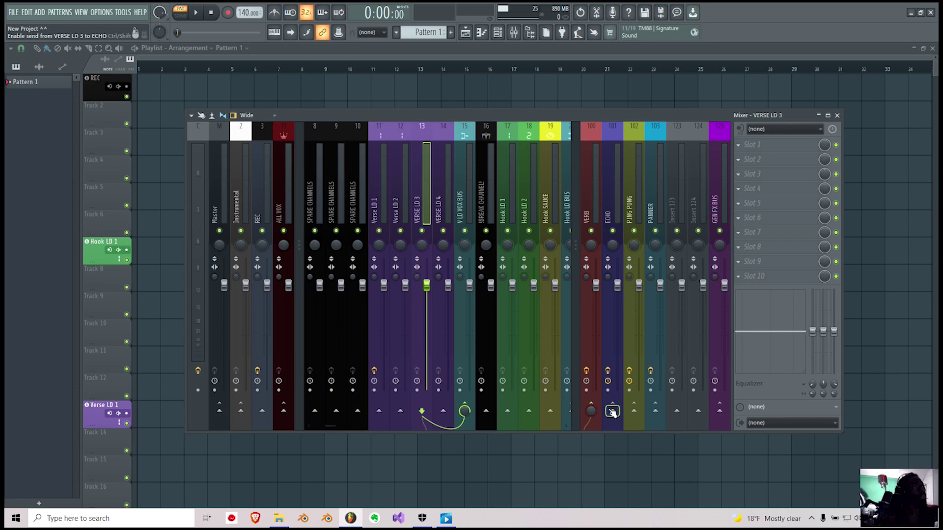
pyautogui.click(612, 412)
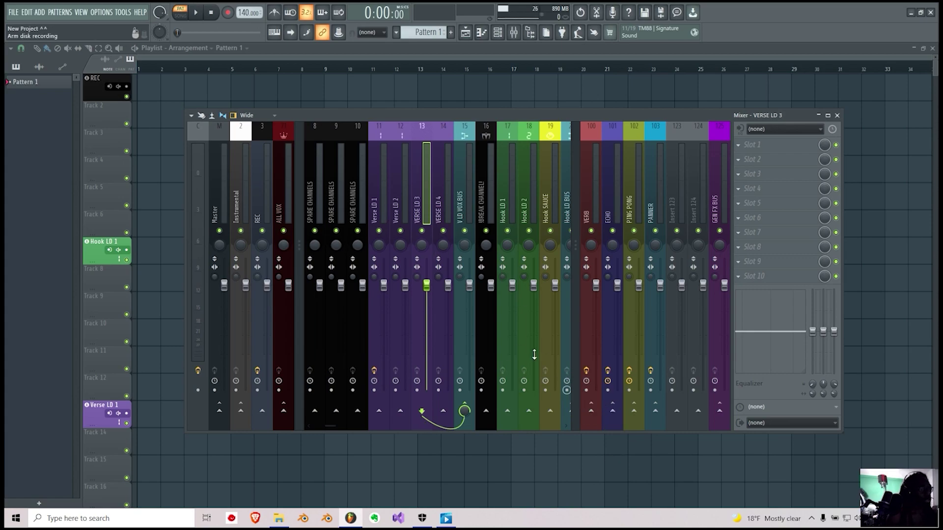
# Step: View the routing of Verse LD 1 and V LD VOX BUS, and collapse and expand the docked mixer track groups
pyautogui.click(373, 207)
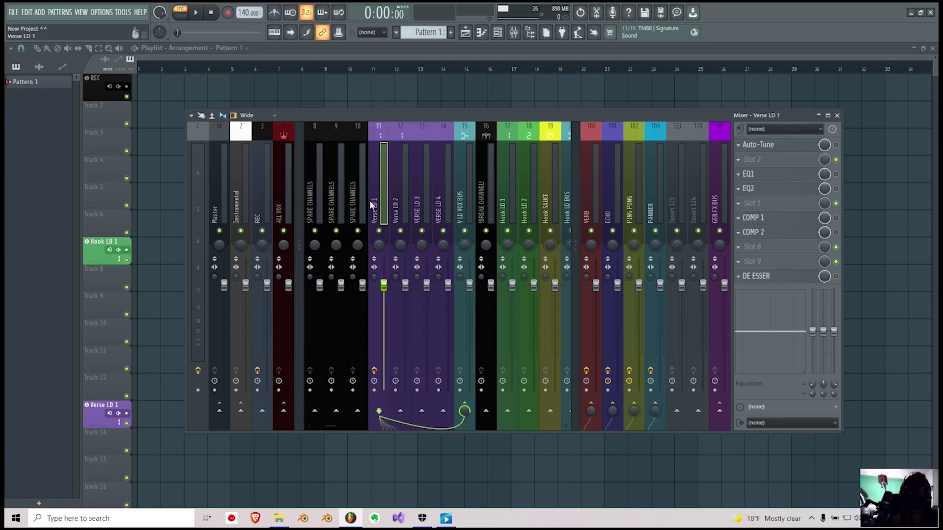
pyautogui.click(464, 192)
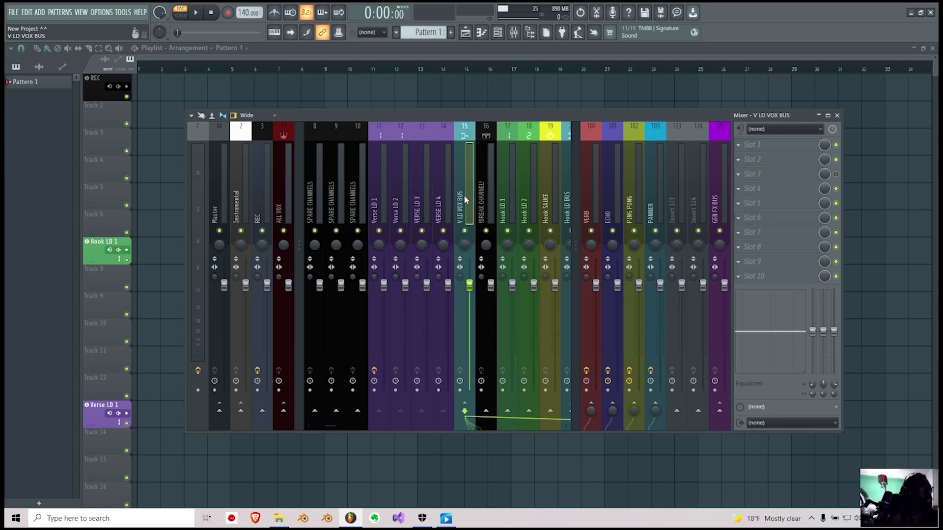
pyautogui.click(571, 202)
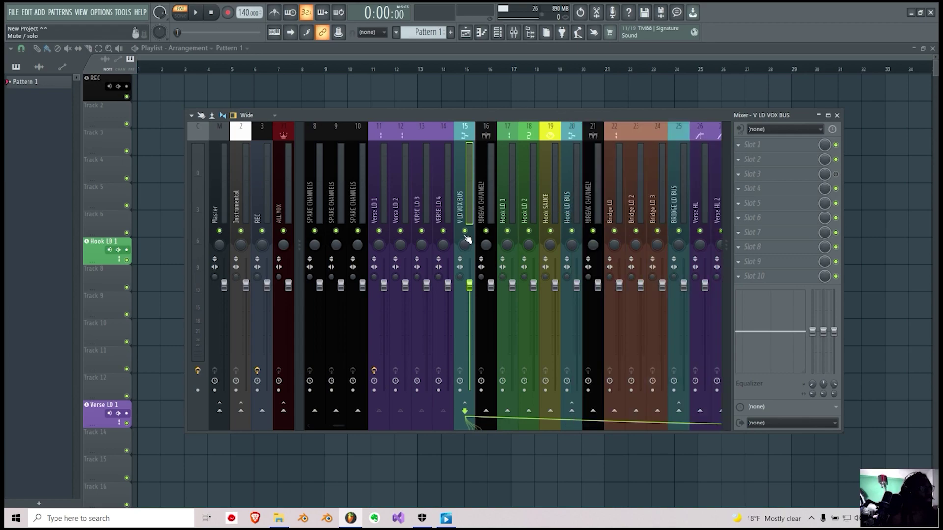
pyautogui.click(727, 223)
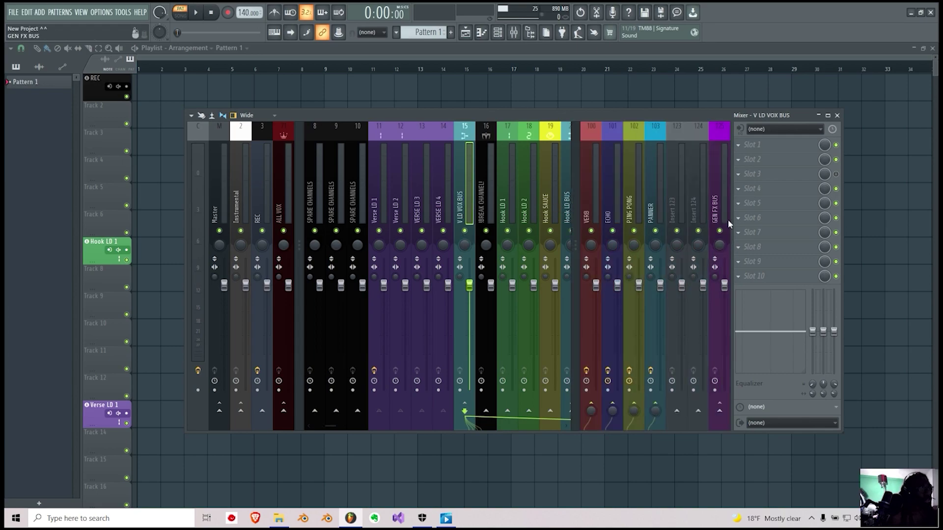
pyautogui.click(575, 198)
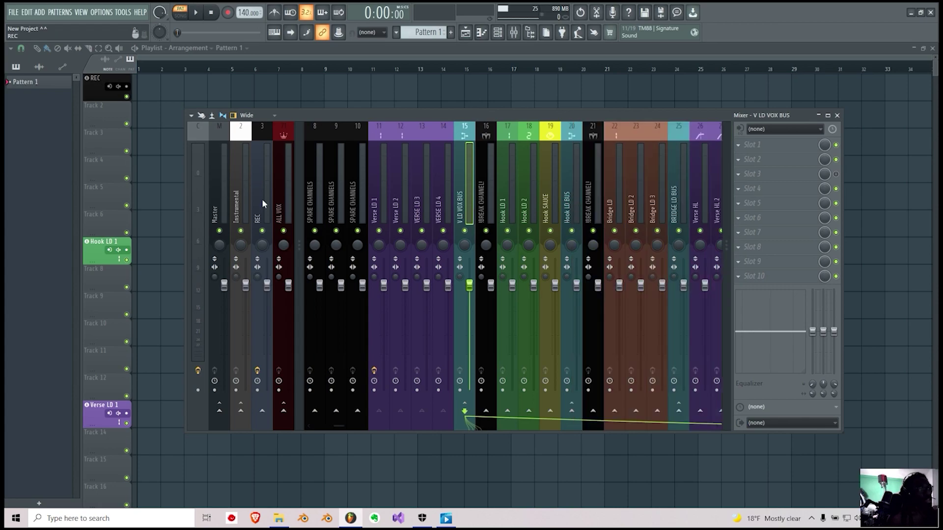
pyautogui.click(299, 186)
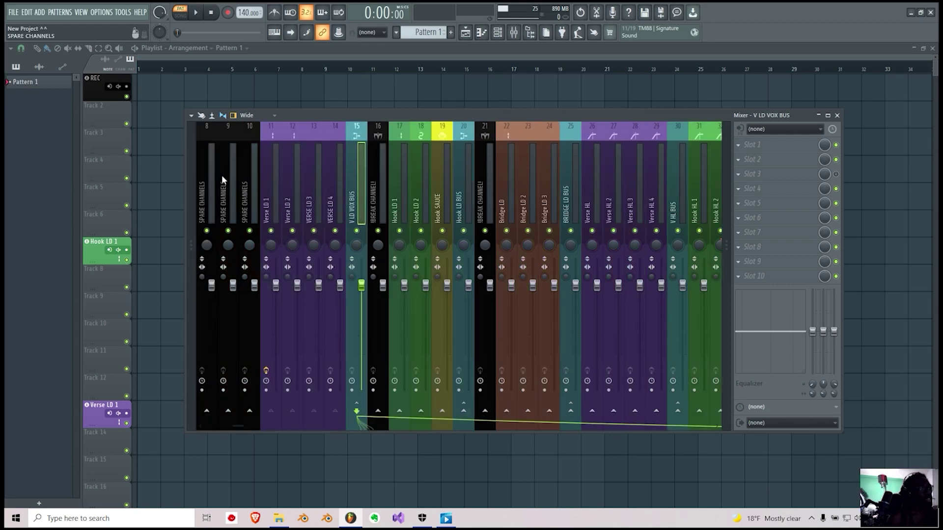
pyautogui.click(191, 186)
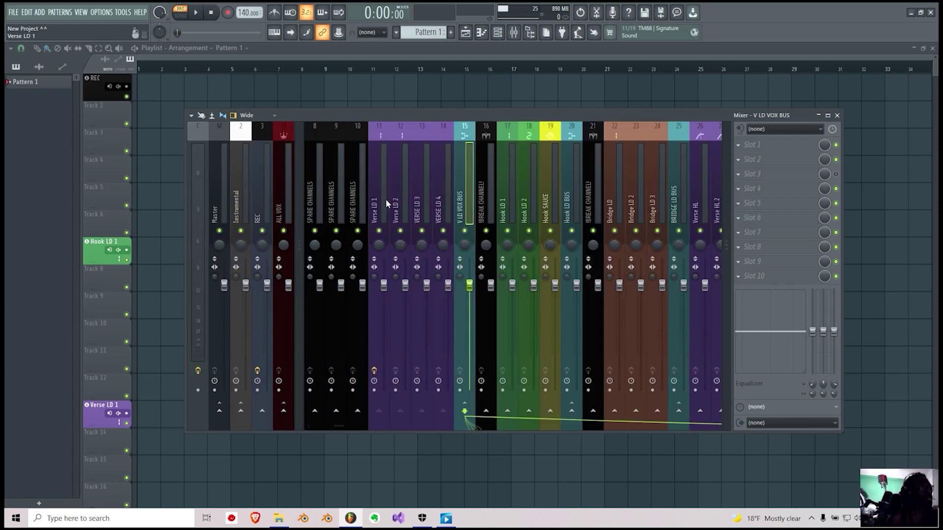
# Step: View the docking options available for the V LD VOX BUS track
pyautogui.rightClick(460, 208)
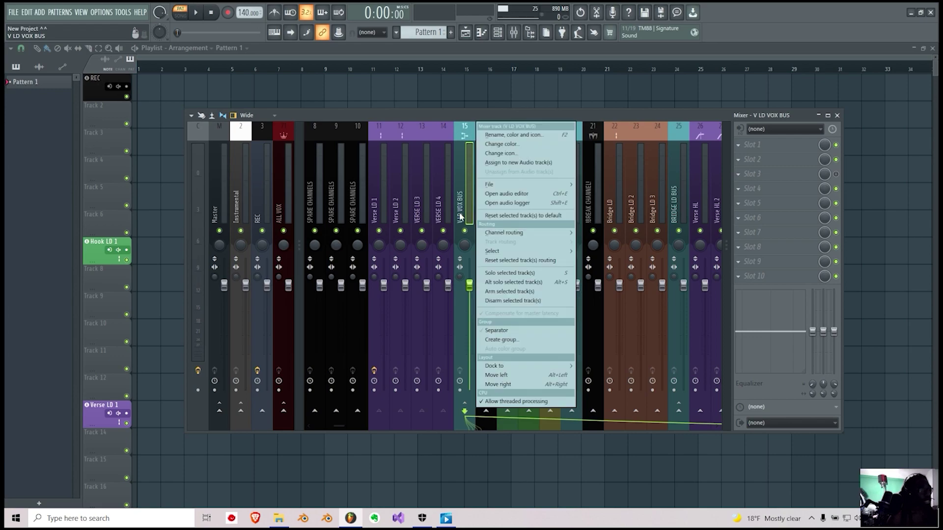
pyautogui.moveTo(497, 369)
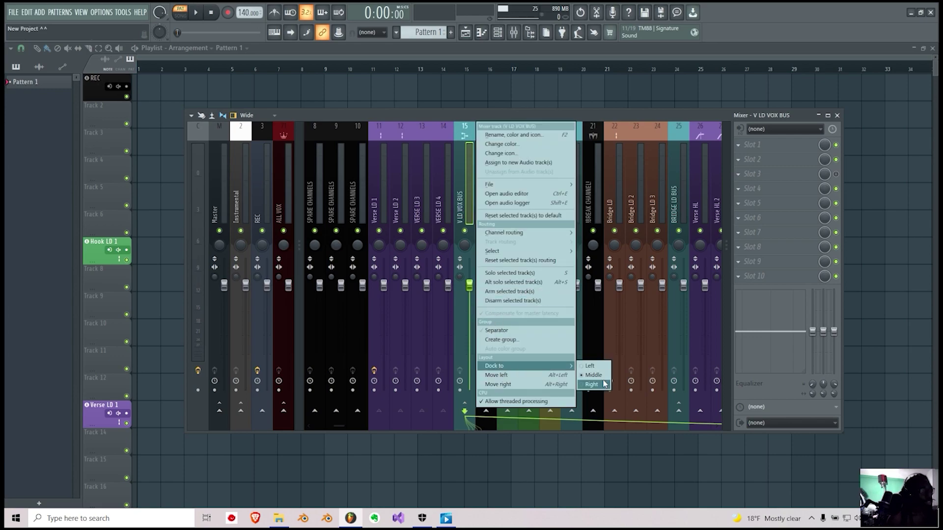
pyautogui.click(484, 94)
# Step: Inspect the VERB track's effects and routing, and hide both docked mixer track groups
pyautogui.moveTo(311, 187); pyautogui.dragTo(279, 185)
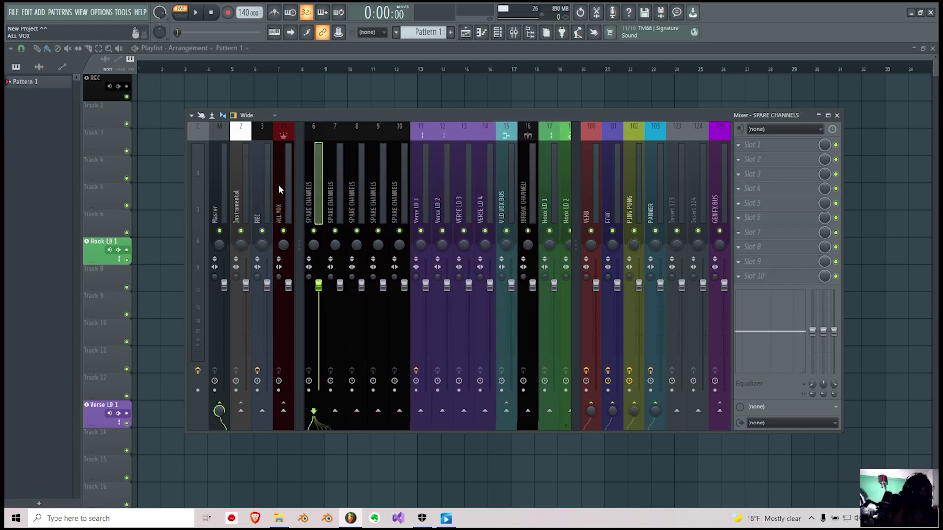
pyautogui.click(586, 197)
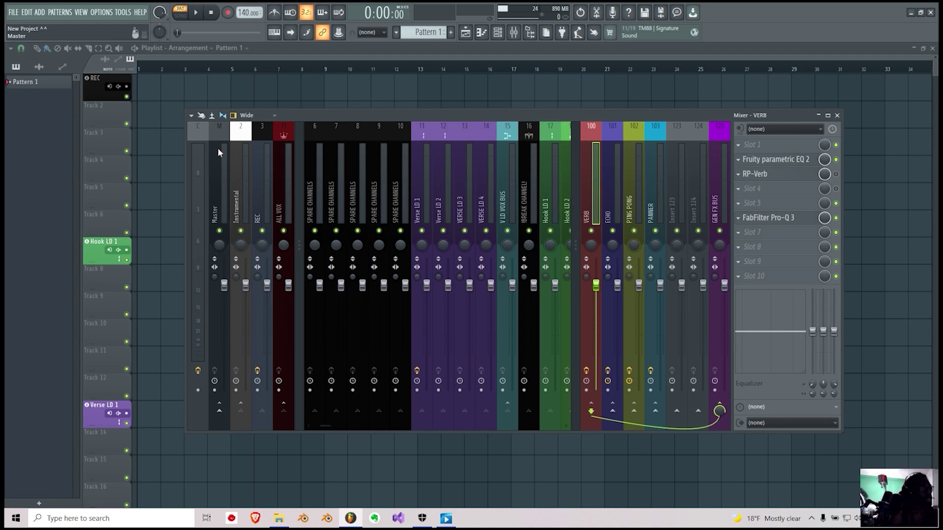
pyautogui.click(302, 166)
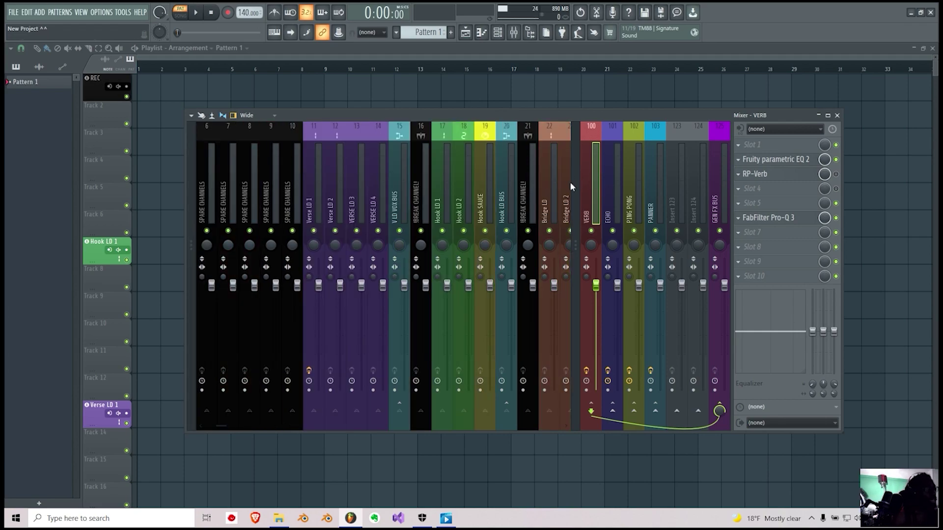
pyautogui.click(574, 183)
# Step: Go back to the first undocked mixer tracks and view the routing of Verse LD 1 and V LD VOX BUS
pyautogui.click(292, 198)
pyautogui.scroll(3, 377, 185)
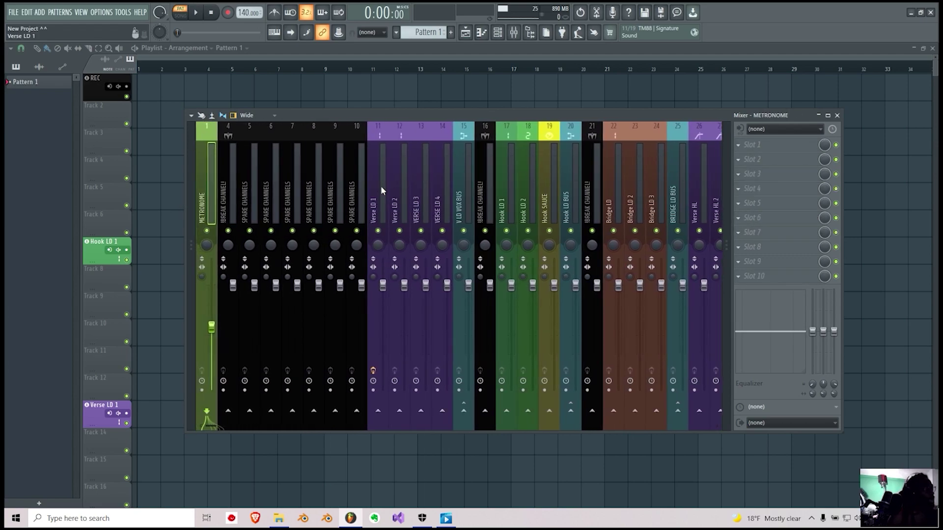
pyautogui.click(374, 189)
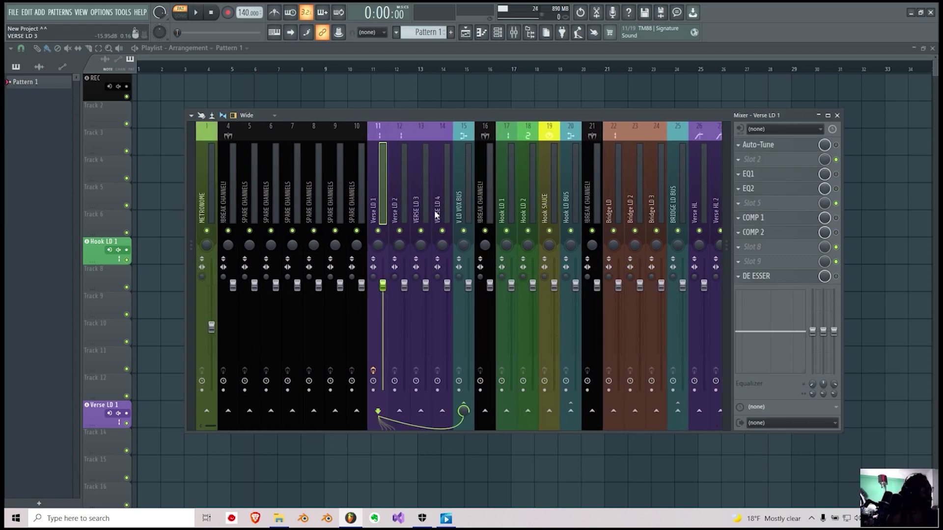
pyautogui.click(460, 210)
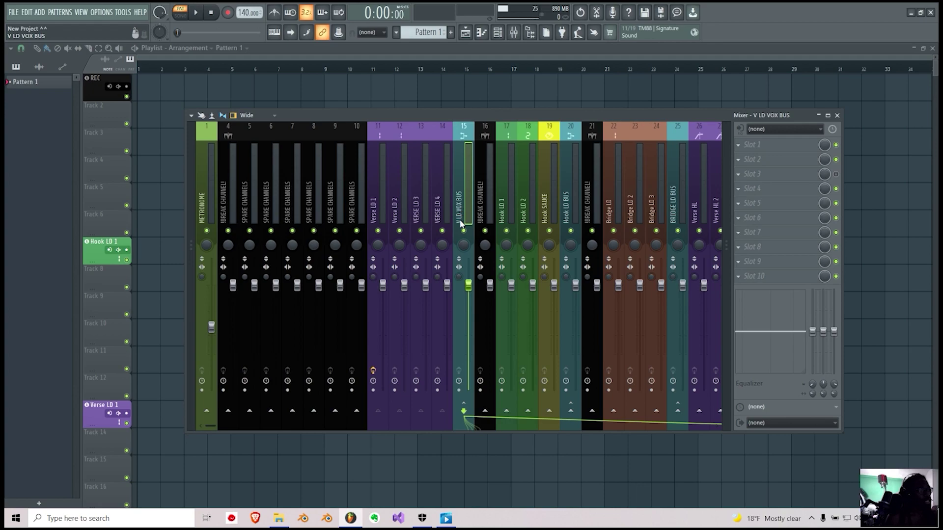